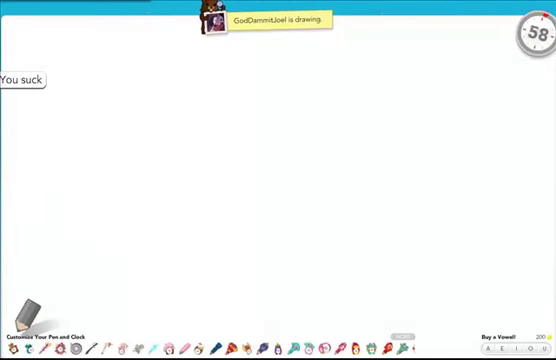
# Step: Sit through the other player's stairs round until the WINDOW SEAT turn begins
pyautogui.moveTo(152, 275)
pyautogui.mouseDown()
pyautogui.moveTo(152, 248)
pyautogui.moveTo(328, 72)
pyautogui.moveTo(345, 42)
pyautogui.moveTo(382, 44)
pyautogui.mouseUp()
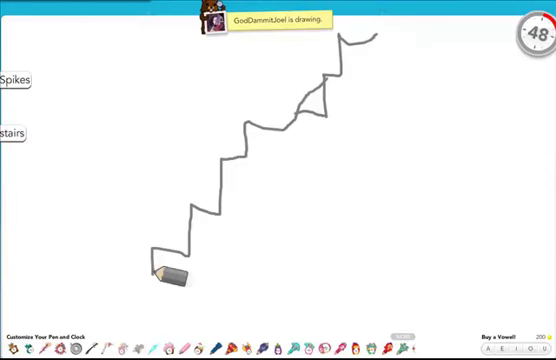
pyautogui.moveTo(152, 272); pyautogui.dragTo(137, 302)
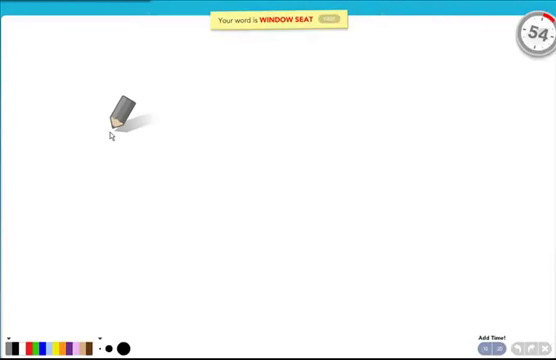
# Step: Sketch two divided seat boxes, a crossed window box, and an arrow into the middle seat
pyautogui.moveTo(102, 124)
pyautogui.mouseDown()
pyautogui.moveTo(172, 126)
pyautogui.moveTo(172, 200)
pyautogui.moveTo(130, 238)
pyautogui.moveTo(97, 160)
pyautogui.moveTo(98, 128)
pyautogui.mouseUp()
pyautogui.moveTo(92, 192); pyautogui.dragTo(172, 191)
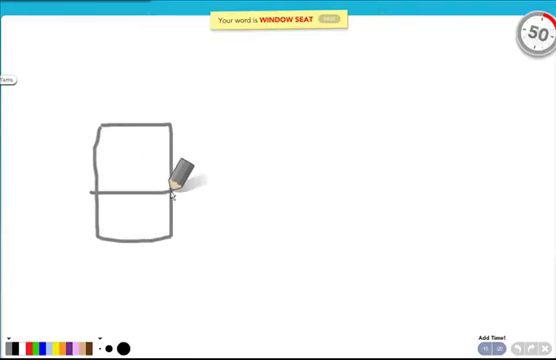
pyautogui.moveTo(20, 72)
pyautogui.mouseDown()
pyautogui.moveTo(30, 148)
pyautogui.moveTo(77, 72)
pyautogui.moveTo(20, 72)
pyautogui.moveTo(50, 168)
pyautogui.mouseUp()
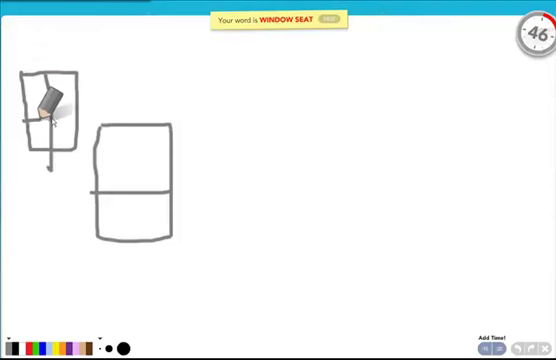
pyautogui.moveTo(22, 118); pyautogui.dragTo(68, 118)
pyautogui.moveTo(196, 135)
pyautogui.mouseDown()
pyautogui.moveTo(205, 232)
pyautogui.moveTo(264, 232)
pyautogui.moveTo(264, 135)
pyautogui.moveTo(210, 138)
pyautogui.mouseUp()
pyautogui.moveTo(200, 190); pyautogui.dragTo(272, 190)
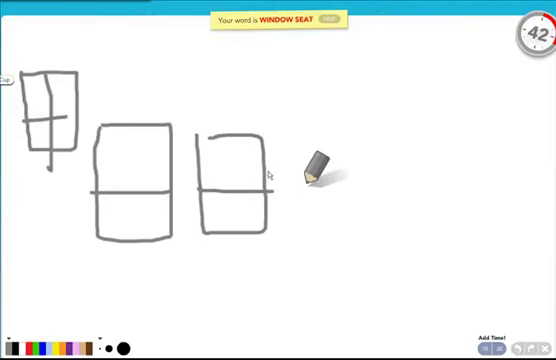
pyautogui.moveTo(110, 75)
pyautogui.mouseDown()
pyautogui.moveTo(118, 118)
pyautogui.moveTo(126, 110)
pyautogui.moveTo(115, 48)
pyautogui.moveTo(102, 56)
pyautogui.moveTo(112, 36)
pyautogui.moveTo(132, 50)
pyautogui.moveTo(162, 54)
pyautogui.moveTo(170, 45)
pyautogui.moveTo(205, 54)
pyautogui.mouseUp()
# Step: Write 'What seat?' above the seats and reinforce the window's middle divider
pyautogui.moveTo(200, 45); pyautogui.dragTo(290, 48)
pyautogui.moveTo(290, 48)
pyautogui.mouseDown()
pyautogui.moveTo(280, 56)
pyautogui.moveTo(352, 58)
pyautogui.moveTo(385, 45)
pyautogui.moveTo(402, 58)
pyautogui.mouseUp()
pyautogui.click(397, 78)
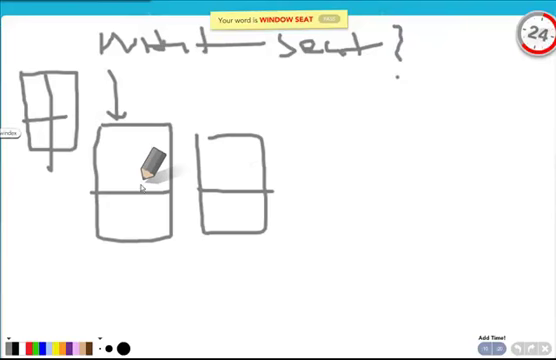
pyautogui.moveTo(55, 80); pyautogui.dragTo(62, 120)
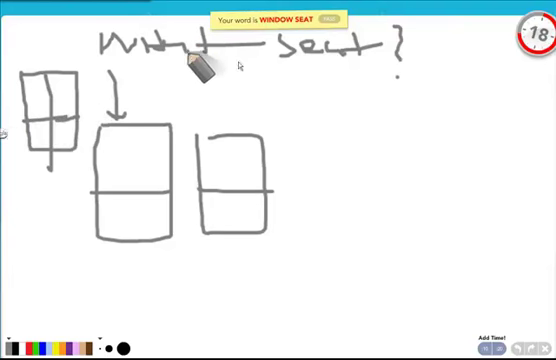
# Step: Write 'WHAT Seat' beside the seats until the turn ends
pyautogui.moveTo(300, 148)
pyautogui.mouseDown()
pyautogui.moveTo(365, 148)
pyautogui.moveTo(370, 160)
pyautogui.moveTo(405, 165)
pyautogui.mouseUp()
pyautogui.moveTo(420, 135); pyautogui.dragTo(422, 175)
pyautogui.moveTo(410, 150)
pyautogui.mouseDown()
pyautogui.moveTo(430, 150)
pyautogui.moveTo(435, 135)
pyautogui.mouseUp()
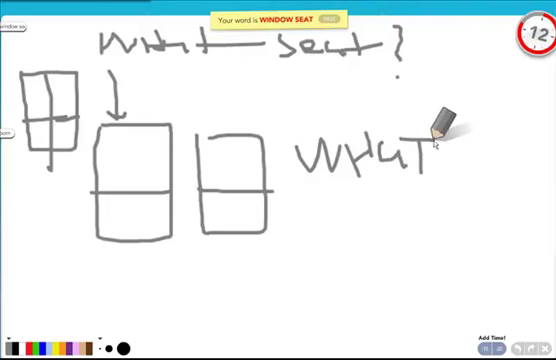
pyautogui.moveTo(468, 148)
pyautogui.mouseDown()
pyautogui.moveTo(455, 180)
pyautogui.moveTo(522, 180)
pyautogui.mouseUp()
pyautogui.moveTo(524, 135); pyautogui.dragTo(526, 185)
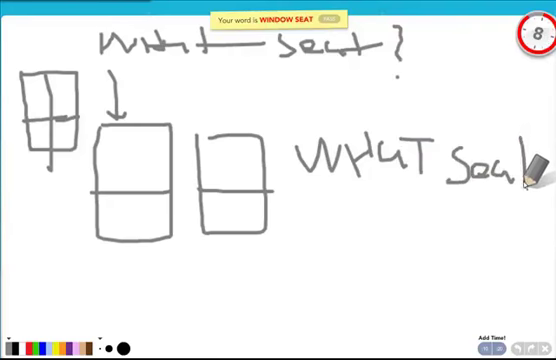
pyautogui.moveTo(512, 155); pyautogui.dragTo(535, 152)
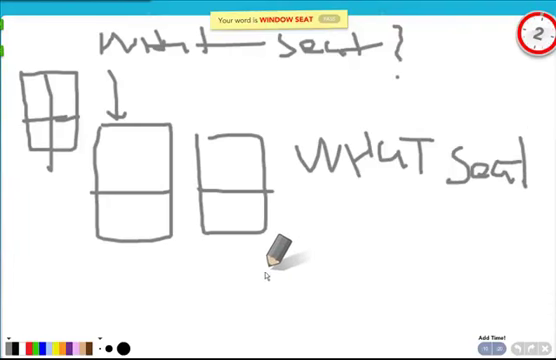
pyautogui.moveTo(250, 290)
pyautogui.mouseDown()
pyautogui.moveTo(265, 260)
pyautogui.moveTo(312, 240)
pyautogui.moveTo(345, 242)
pyautogui.mouseUp()
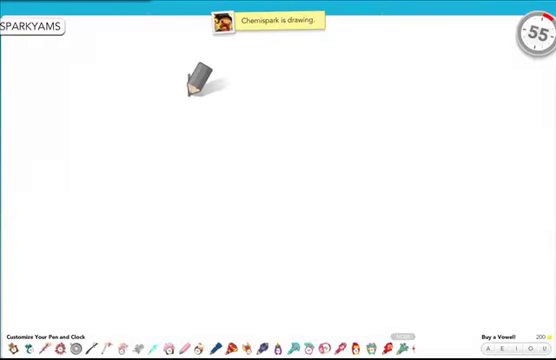
# Step: Follow Chemispark's truck and cone drawing to a correct 'ice cream truck' guess
pyautogui.moveTo(190, 72)
pyautogui.mouseDown()
pyautogui.moveTo(272, 75)
pyautogui.moveTo(190, 75)
pyautogui.mouseUp()
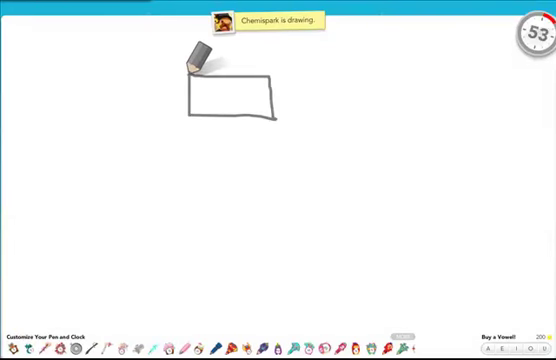
pyautogui.moveTo(272, 95); pyautogui.dragTo(300, 110)
pyautogui.hotkey('ctrl', 'z')
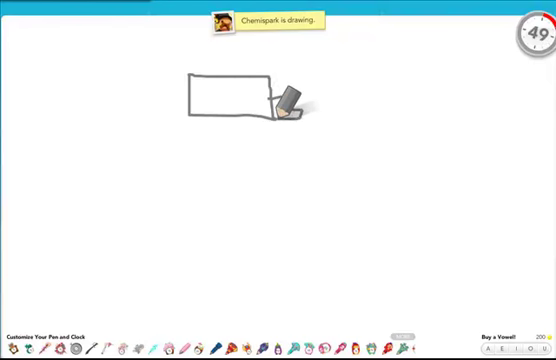
pyautogui.moveTo(272, 95); pyautogui.dragTo(300, 115)
pyautogui.moveTo(200, 118)
pyautogui.mouseDown()
pyautogui.moveTo(215, 128)
pyautogui.moveTo(248, 130)
pyautogui.mouseUp()
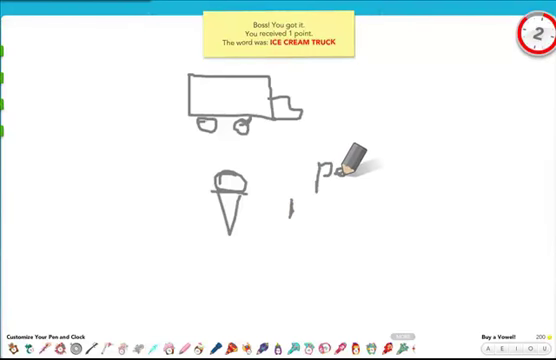
# Step: Wait out Chemispark's LEATHER round until GodDammitJoel's drawing turn starts
pyautogui.moveTo(345, 170); pyautogui.dragTo(356, 178)
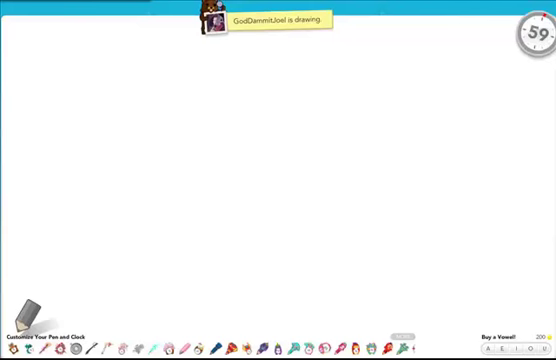
# Step: Wait through the ODOR round until your own SINK drawing turn begins
pyautogui.moveTo(186, 146)
pyautogui.mouseDown()
pyautogui.moveTo(267, 161)
pyautogui.moveTo(236, 172)
pyautogui.mouseUp()
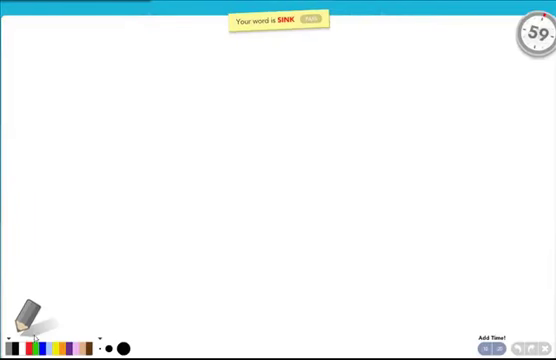
# Step: Draw a wavy blue waterline and a tilted brown boat with deck and mast, starting lettering above
pyautogui.click(33, 347)
pyautogui.moveTo(26, 194); pyautogui.dragTo(457, 182)
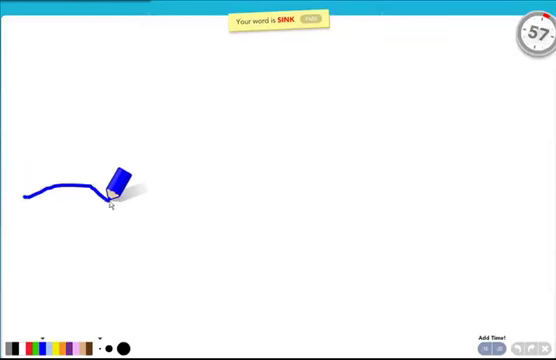
pyautogui.click(88, 346)
pyautogui.moveTo(184, 130); pyautogui.dragTo(264, 250)
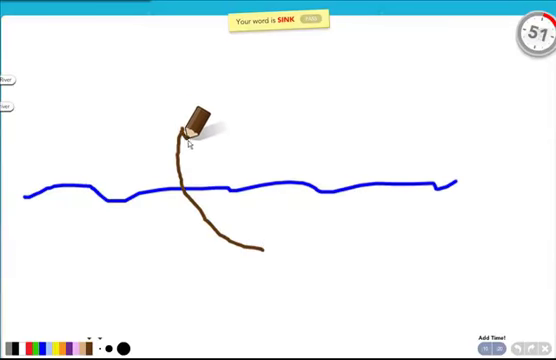
pyautogui.moveTo(183, 130)
pyautogui.mouseDown()
pyautogui.moveTo(301, 212)
pyautogui.moveTo(268, 248)
pyautogui.mouseUp()
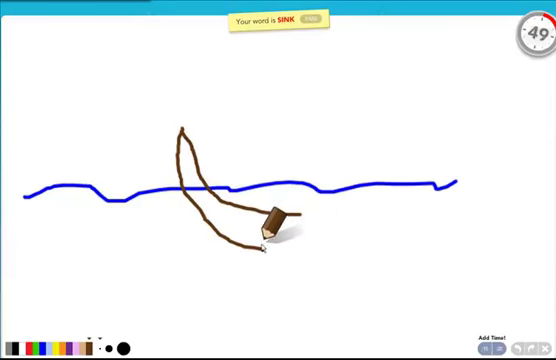
pyautogui.moveTo(290, 226)
pyautogui.mouseDown()
pyautogui.moveTo(300, 213)
pyautogui.moveTo(220, 200)
pyautogui.moveTo(260, 180)
pyautogui.moveTo(265, 190)
pyautogui.moveTo(278, 155)
pyautogui.mouseUp()
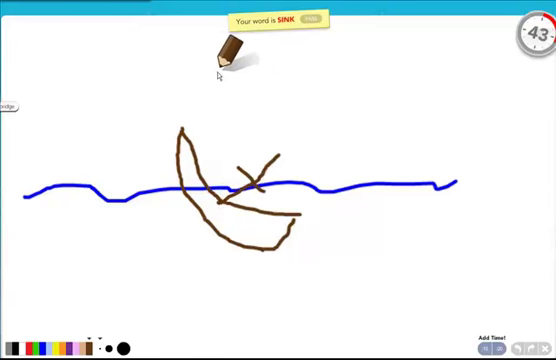
pyautogui.moveTo(217, 72)
pyautogui.mouseDown()
pyautogui.moveTo(277, 92)
pyautogui.moveTo(300, 75)
pyautogui.moveTo(290, 95)
pyautogui.mouseUp()
# Step: Write 'WHAT happening?' in brown above the sinking boat
pyautogui.moveTo(272, 72); pyautogui.dragTo(272, 95)
pyautogui.moveTo(290, 72)
pyautogui.mouseDown()
pyautogui.moveTo(290, 95)
pyautogui.moveTo(290, 85)
pyautogui.moveTo(308, 92)
pyautogui.moveTo(340, 75)
pyautogui.moveTo(330, 98)
pyautogui.mouseUp()
pyautogui.moveTo(362, 82)
pyautogui.mouseDown()
pyautogui.moveTo(362, 108)
pyautogui.moveTo(402, 108)
pyautogui.moveTo(408, 125)
pyautogui.moveTo(422, 115)
pyautogui.moveTo(418, 130)
pyautogui.mouseUp()
pyautogui.moveTo(418, 105)
pyautogui.mouseDown()
pyautogui.moveTo(432, 112)
pyautogui.moveTo(458, 104)
pyautogui.moveTo(466, 118)
pyautogui.moveTo(492, 118)
pyautogui.moveTo(520, 140)
pyautogui.mouseUp()
pyautogui.click(463, 88)
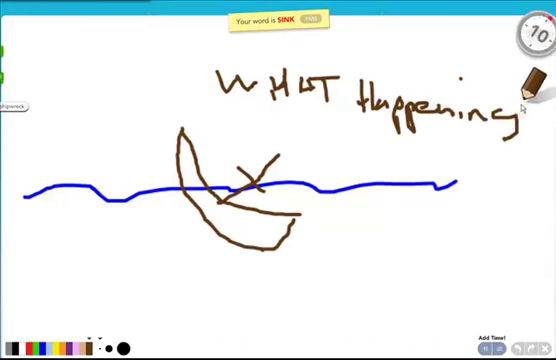
pyautogui.moveTo(522, 98); pyautogui.dragTo(536, 130)
pyautogui.click(540, 140)
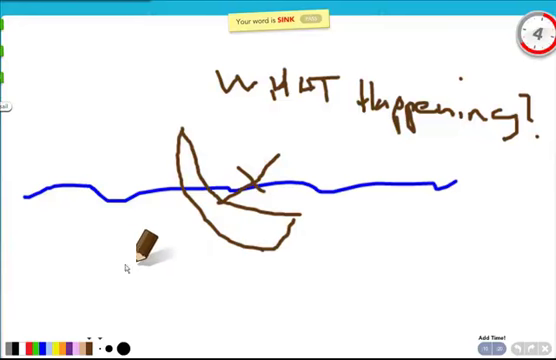
# Step: Add an F-like mark and a wavy stroke below the waterline
pyautogui.moveTo(118, 290)
pyautogui.mouseDown()
pyautogui.moveTo(118, 258)
pyautogui.moveTo(160, 258)
pyautogui.mouseUp()
pyautogui.moveTo(118, 270); pyautogui.dragTo(150, 270)
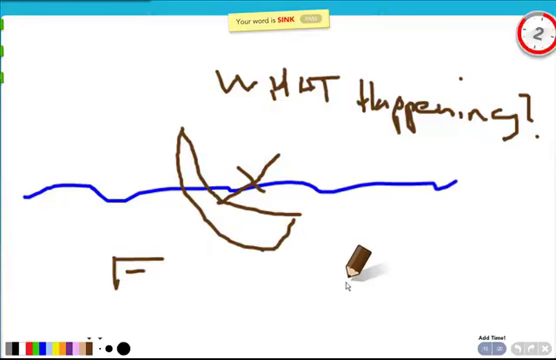
pyautogui.moveTo(300, 288)
pyautogui.mouseDown()
pyautogui.moveTo(413, 262)
pyautogui.moveTo(320, 302)
pyautogui.mouseUp()
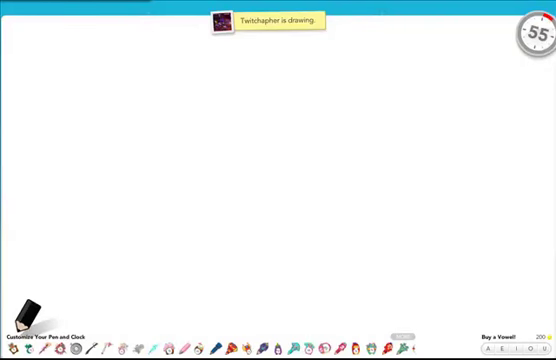
# Step: Watch Twitchapher's final round until the Game Over scoreboard appears
pyautogui.moveTo(275, 60); pyautogui.dragTo(300, 60)
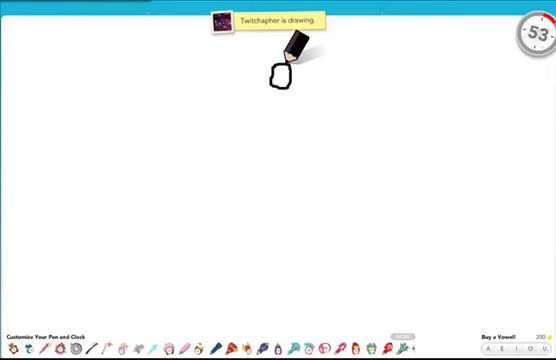
pyautogui.moveTo(270, 85); pyautogui.dragTo(275, 112)
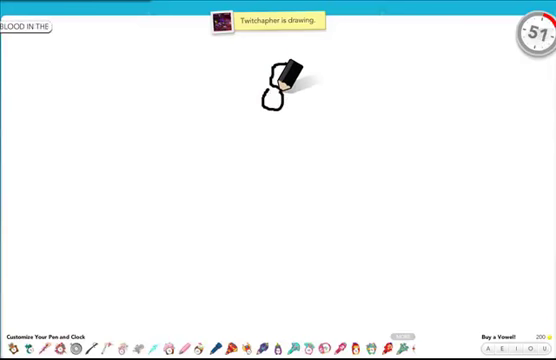